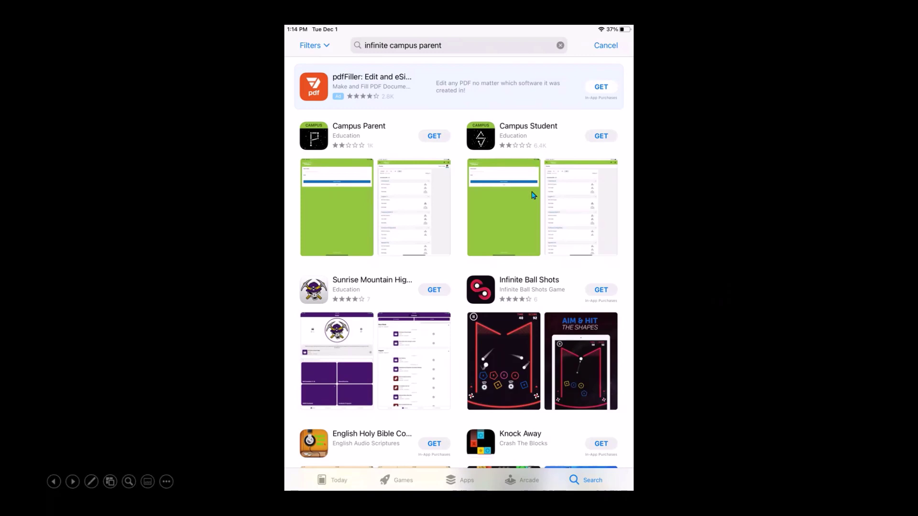
Install Campus Parent from the App Store search for 'infinite campus parent' and open it
left_click(434, 138)
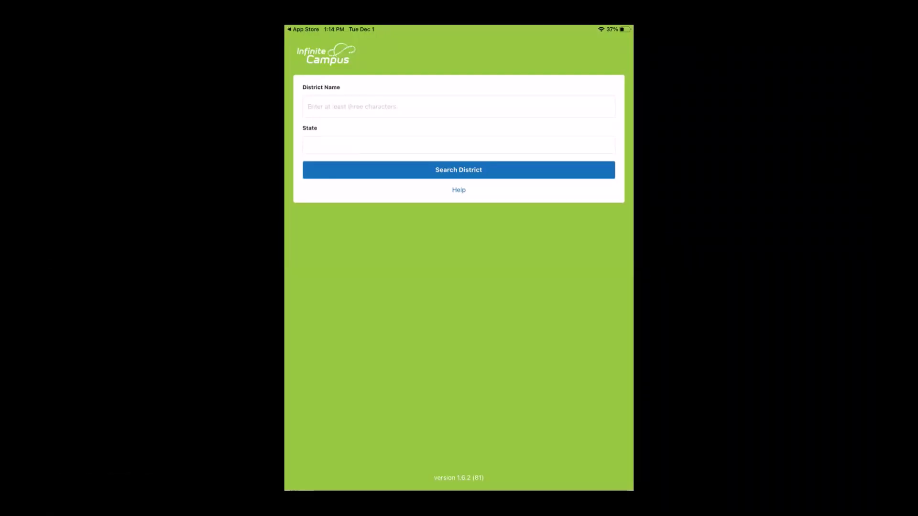
Search Georgia districts for 'Newton' and choose Newton County Schools
left_click(478, 126)
type("Newton")
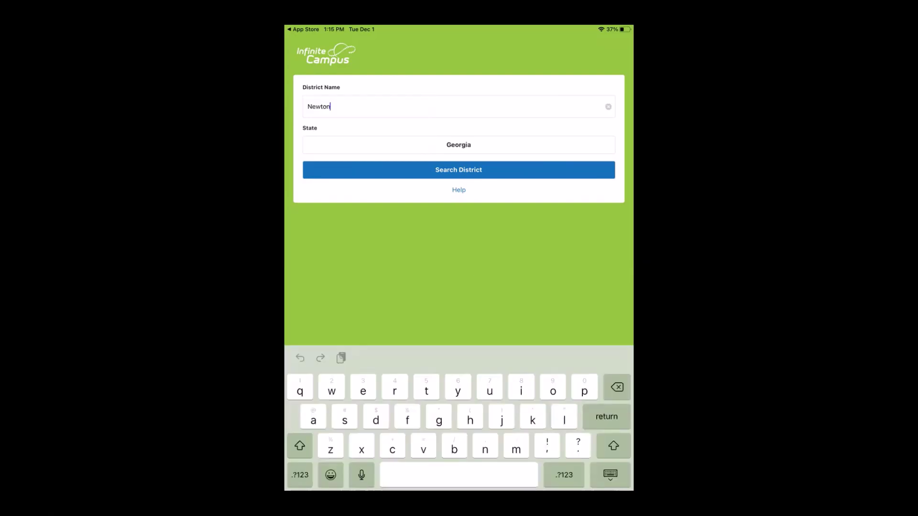
left_click(502, 168)
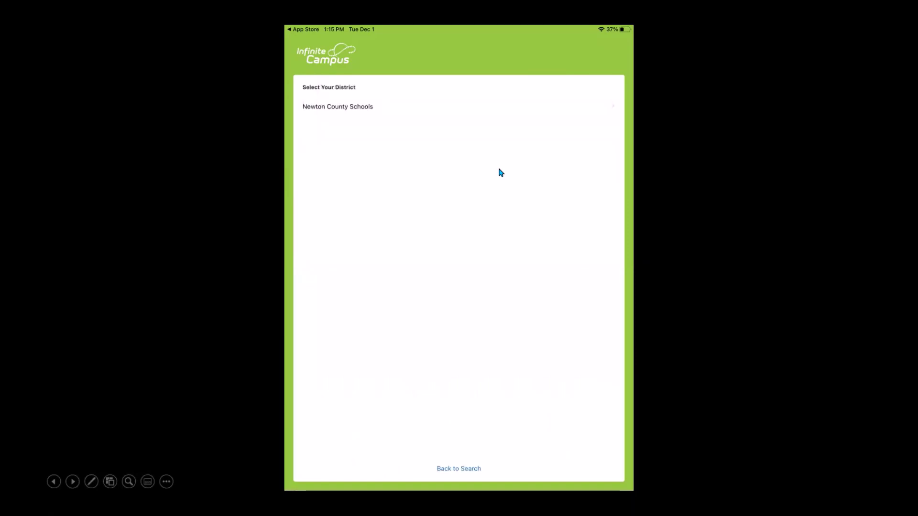
left_click(385, 111)
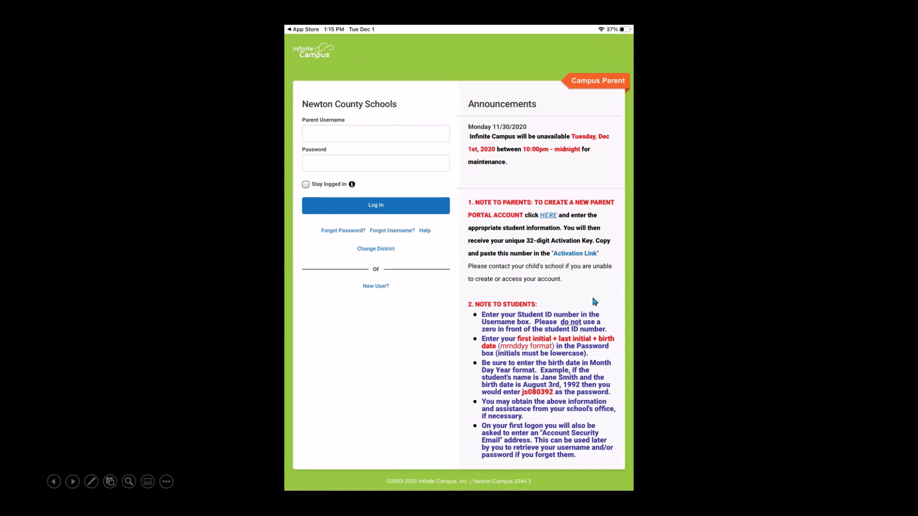
Sign in with the parent username and password, with Stay logged in checked
left_click(548, 219)
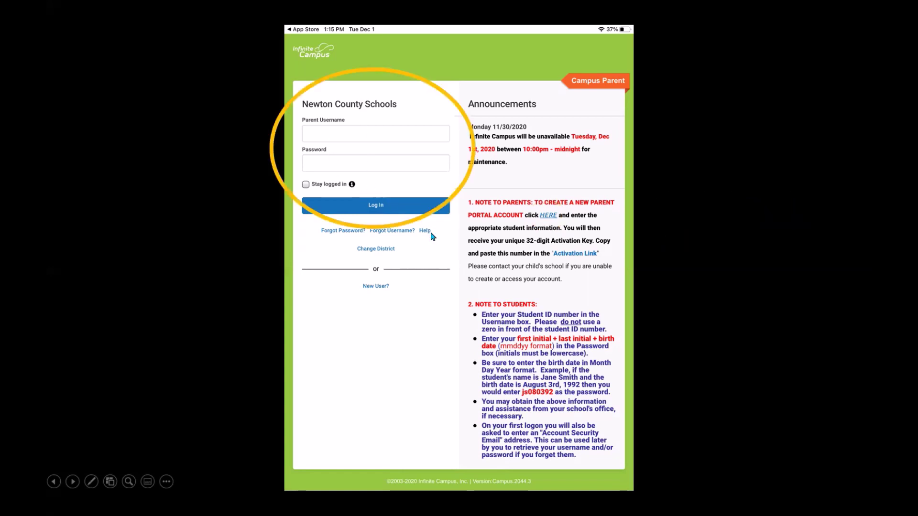
left_click(419, 308)
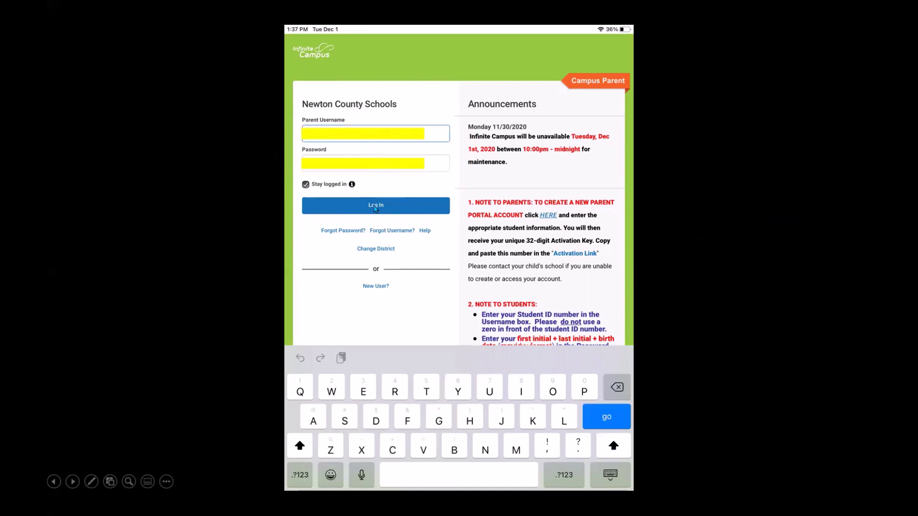
left_click(378, 188)
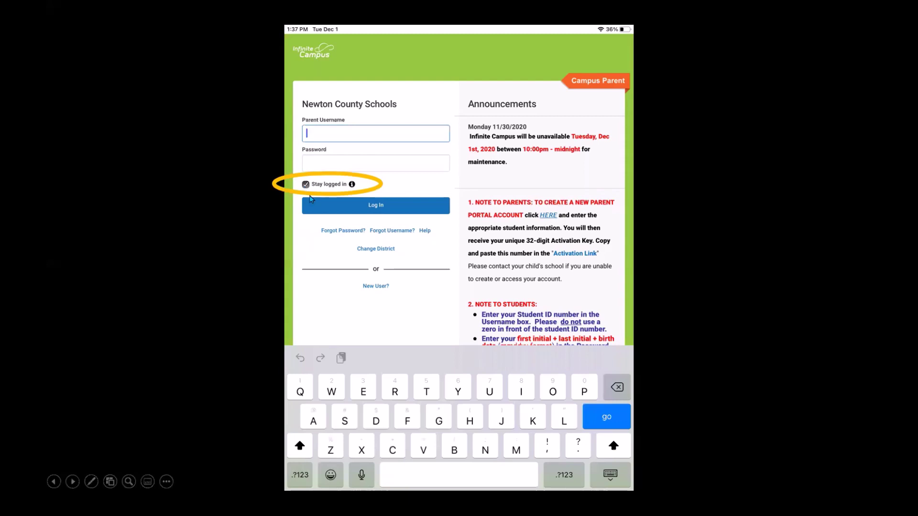
left_click(378, 213)
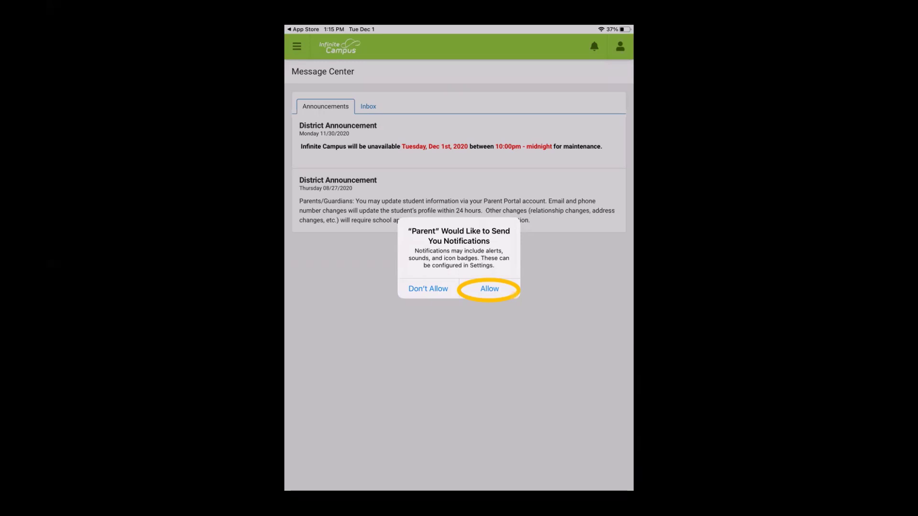
Allow Campus Parent to send notifications and bring up the account menu
left_click(725, 331)
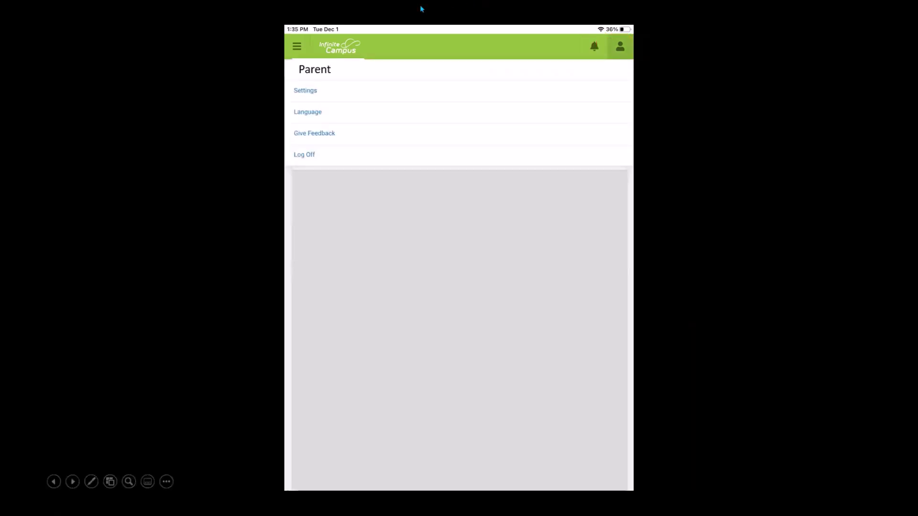
Go to Settings > Notification Settings and adjust the Assignment is scored threshold arrows
left_click(334, 95)
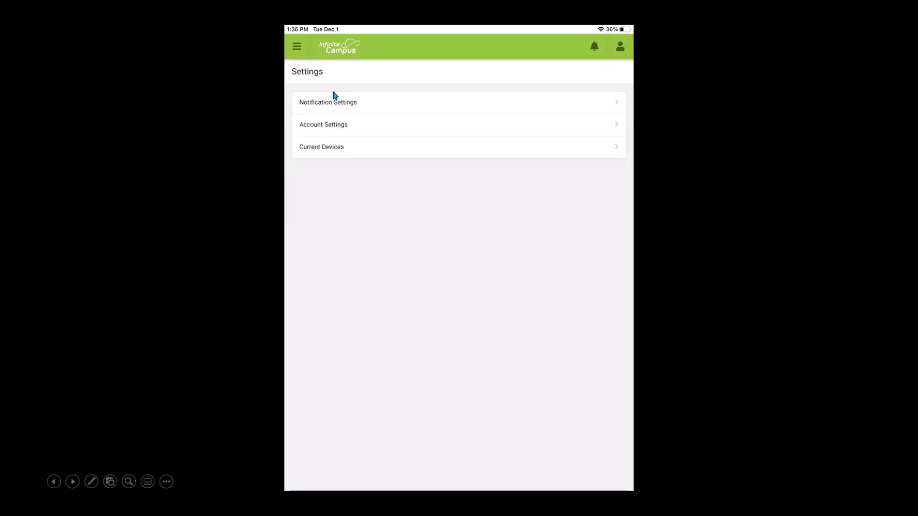
left_click(402, 106)
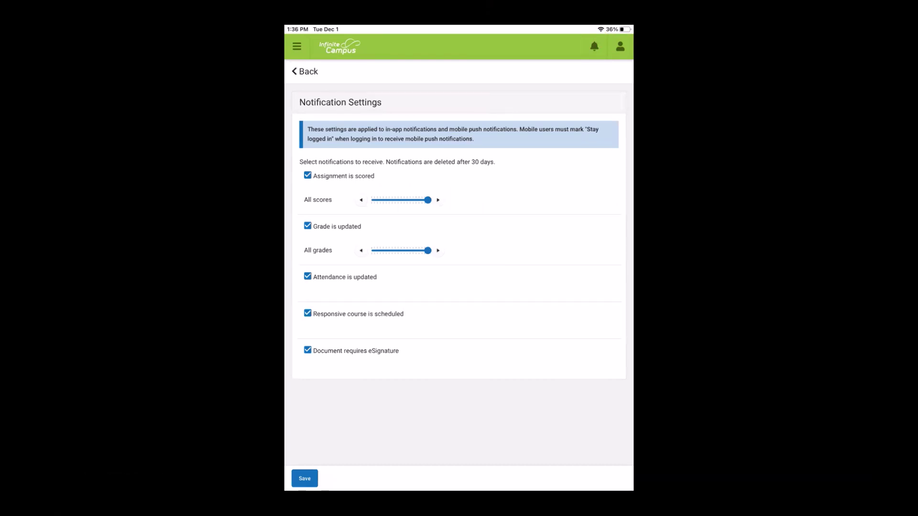
left_click(458, 194)
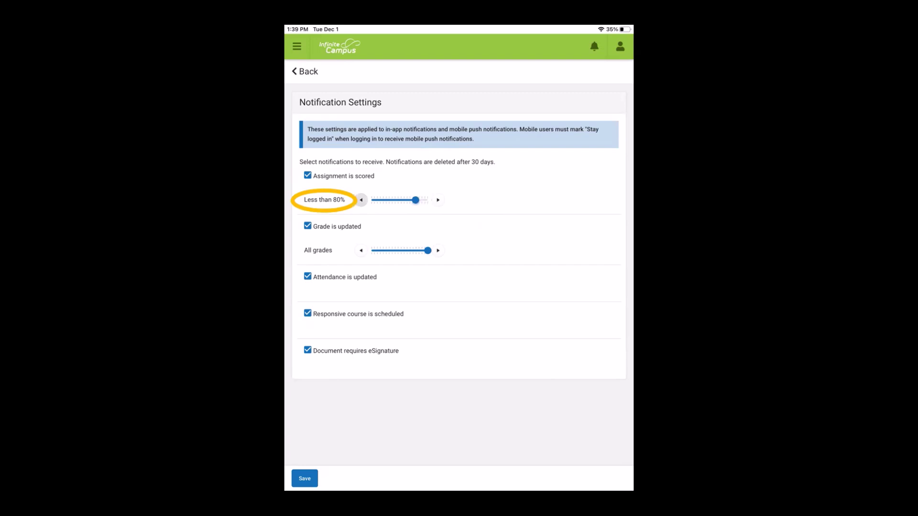
left_click(361, 200)
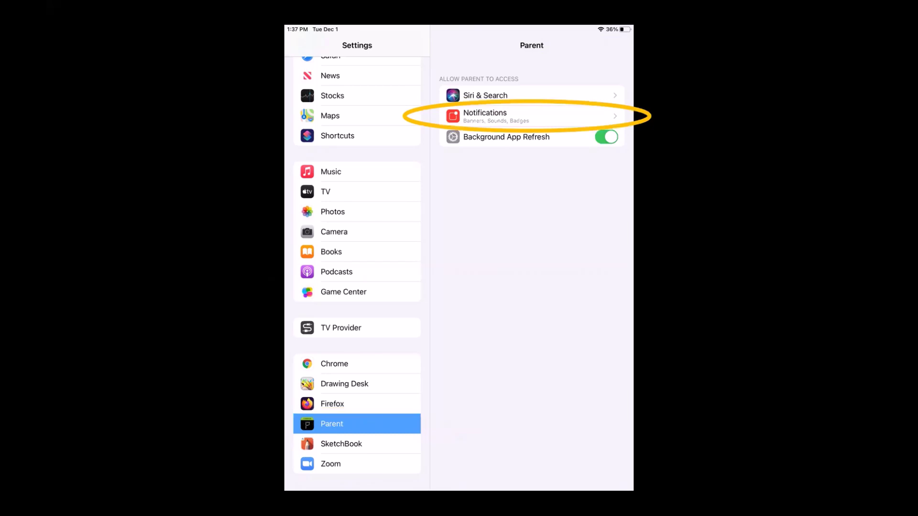
Show the Parent app's iPad Notifications page with Allow Notifications on
left_click(502, 110)
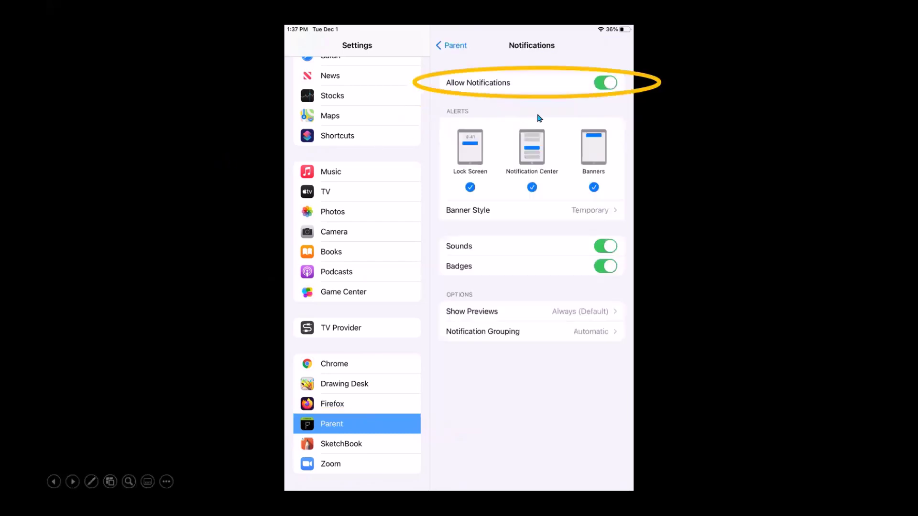